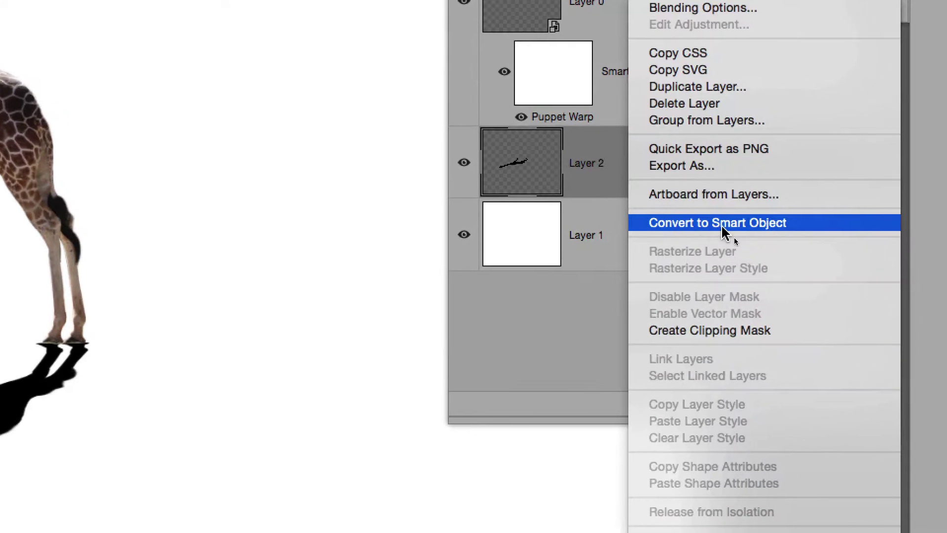
Step: Convert Layer 2, which holds the giraffe's shadow, to a smart object
click(723, 231)
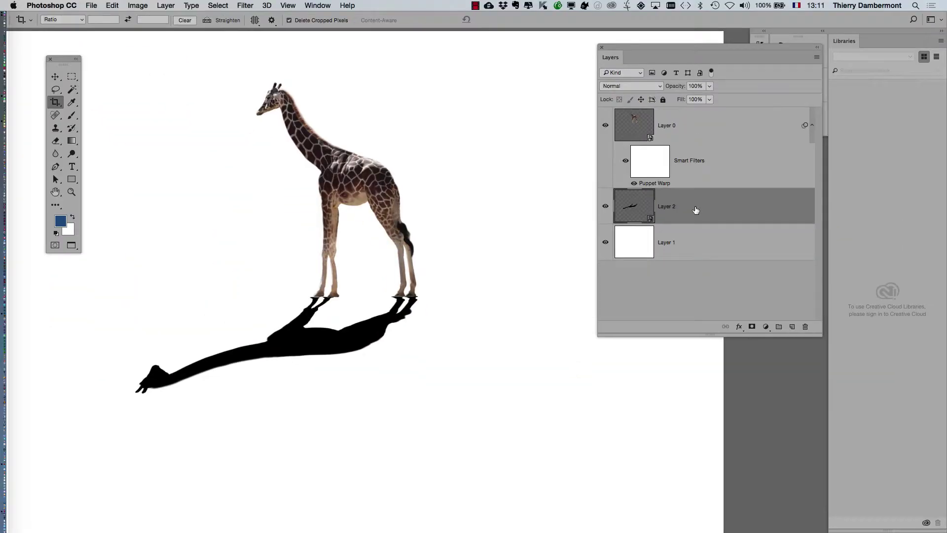
scroll(157, 366, up, 2)
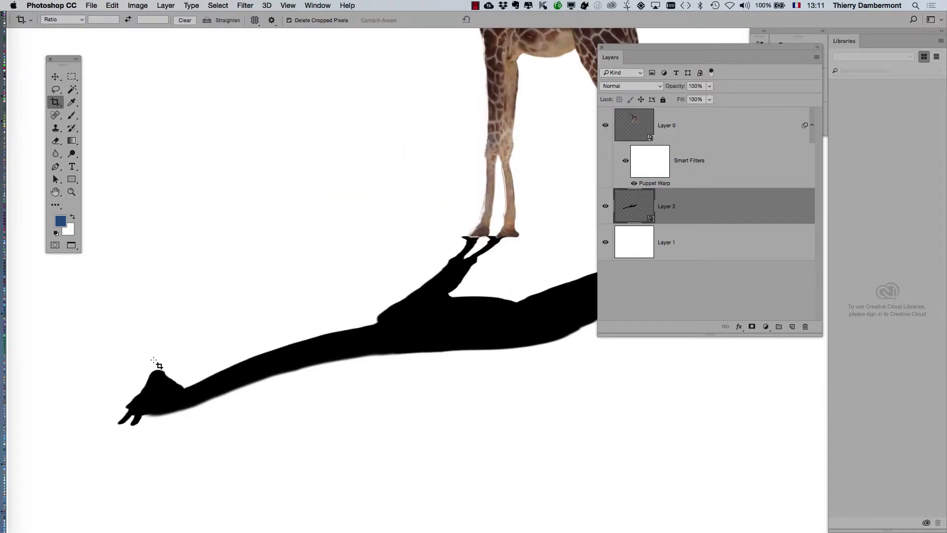
drag(400, 284, 395, 206)
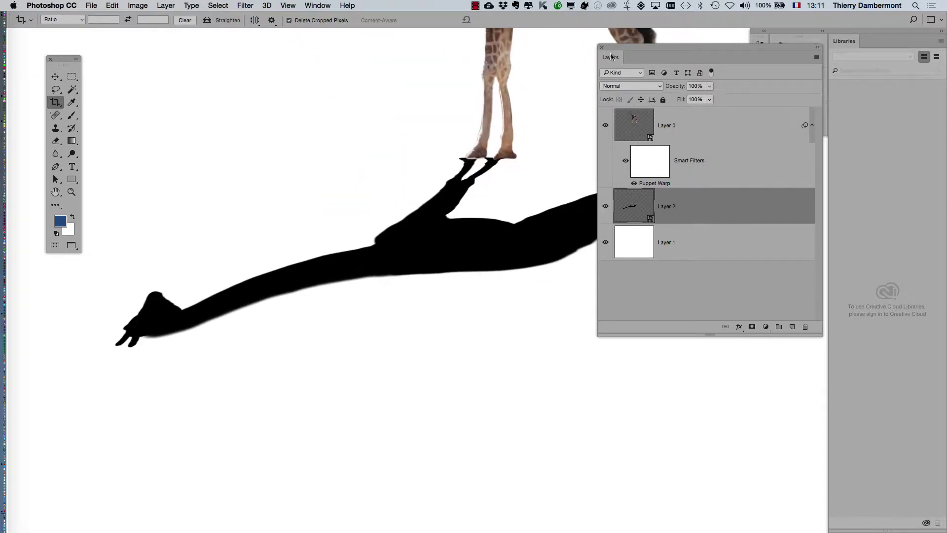
drag(616, 49, 724, 81)
Step: Apply a Gaussian Blur with a radius of 13.4 pixels to the giraffe's shadow
click(243, 4)
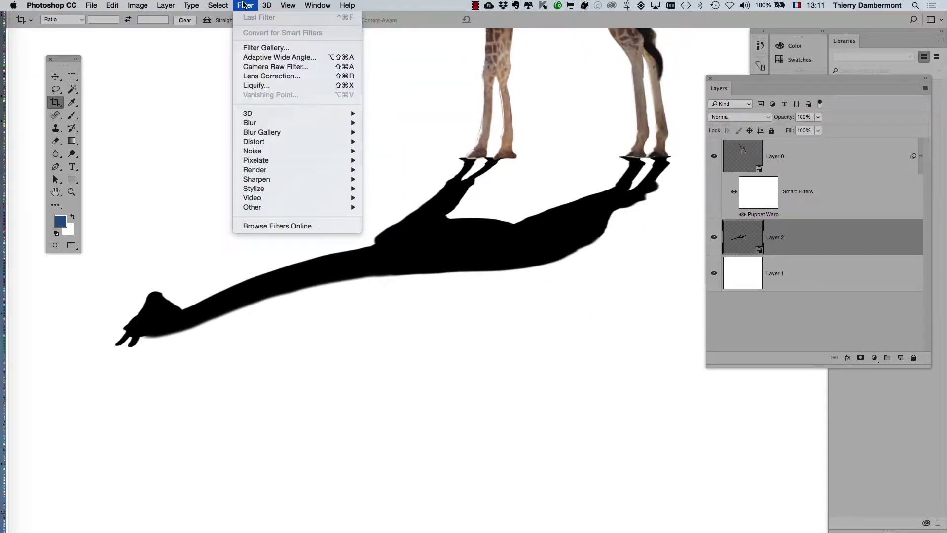
mouse_move(321, 123)
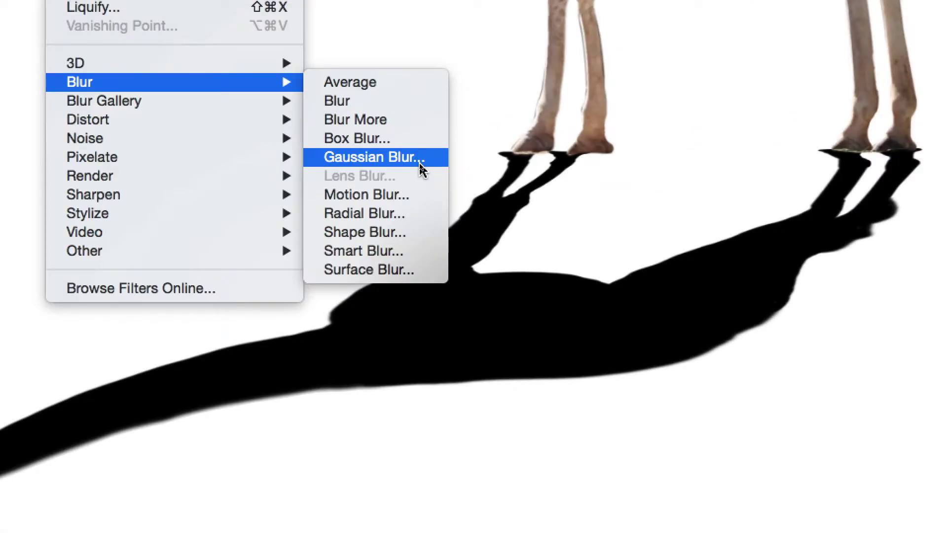
click(419, 162)
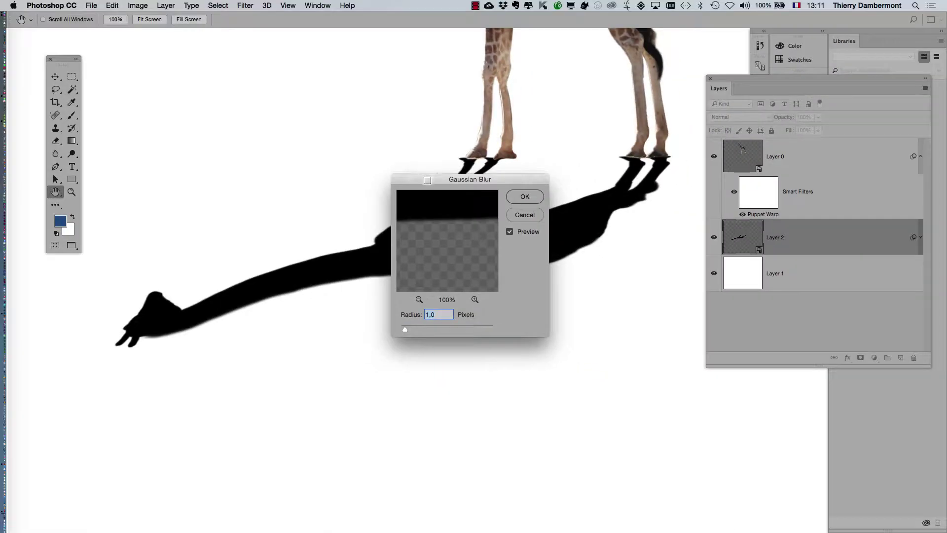
drag(427, 180, 320, 289)
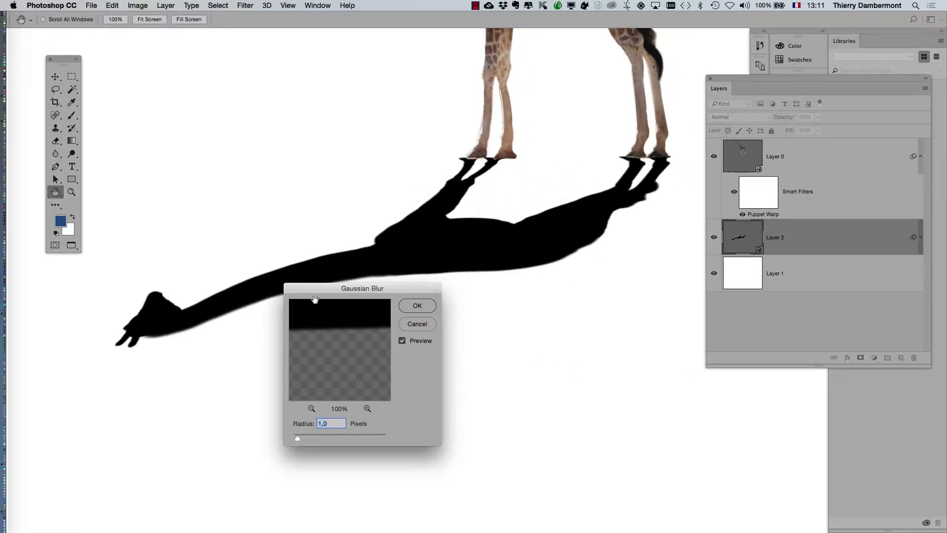
drag(304, 438, 331, 438)
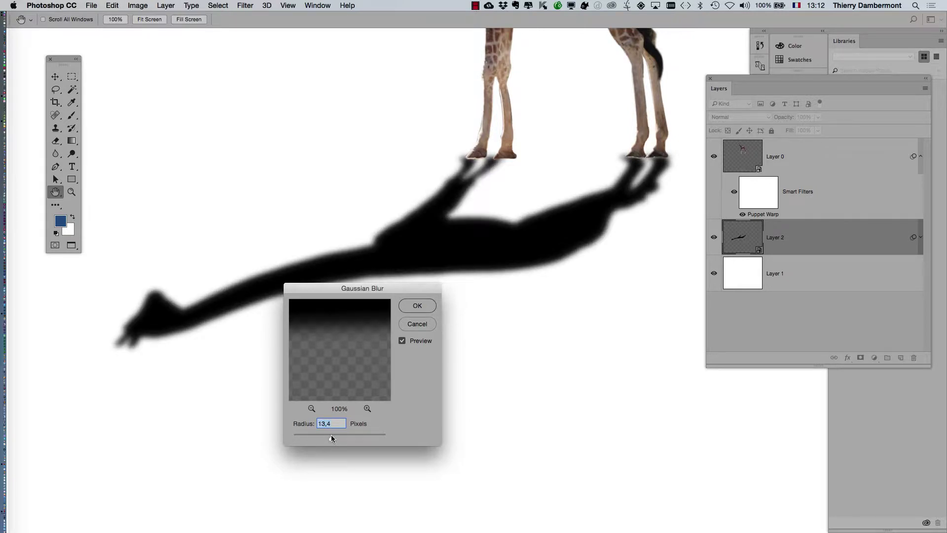
key(alt)
drag(365, 399, 380, 333)
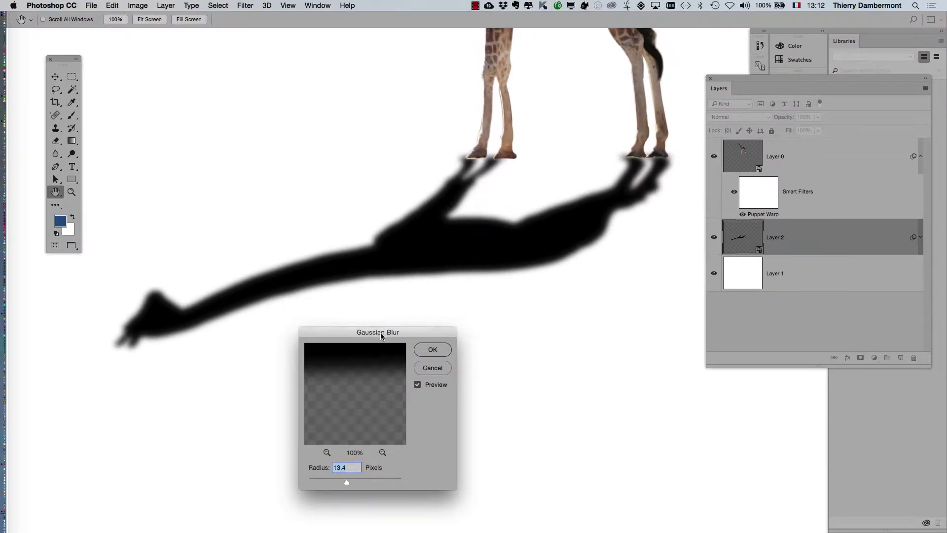
key(alt)
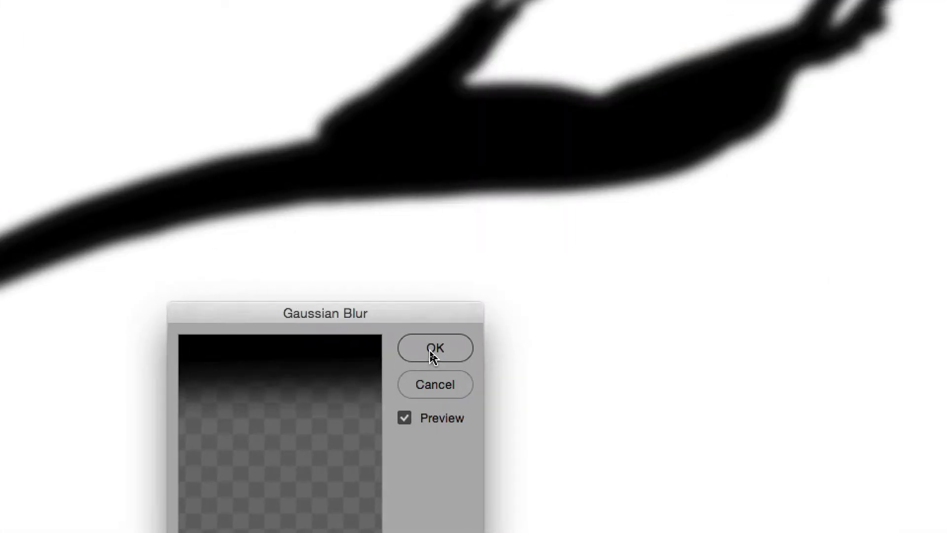
click(432, 356)
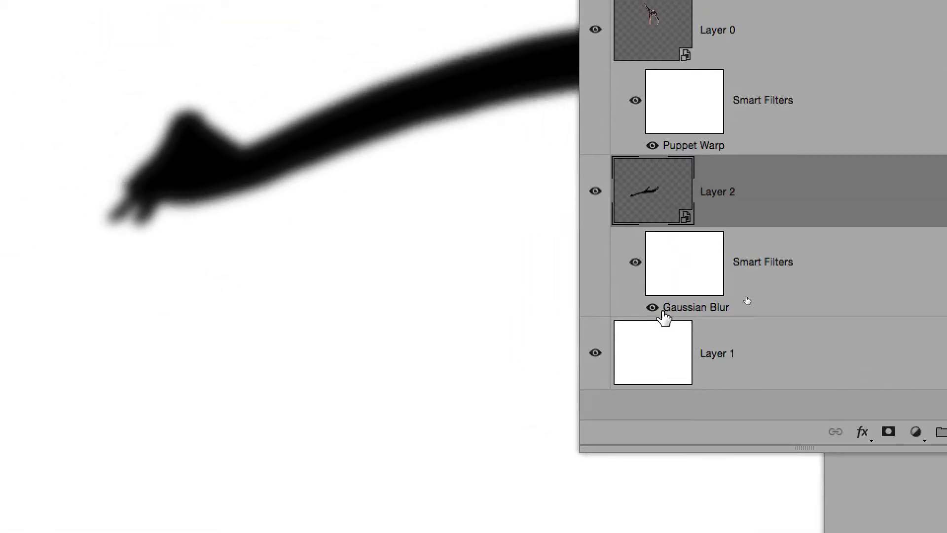
Step: Compare the shadow with and without blur by toggling the visibility of the Gaussian Blur smart filter
click(547, 268)
click(547, 268)
click(659, 308)
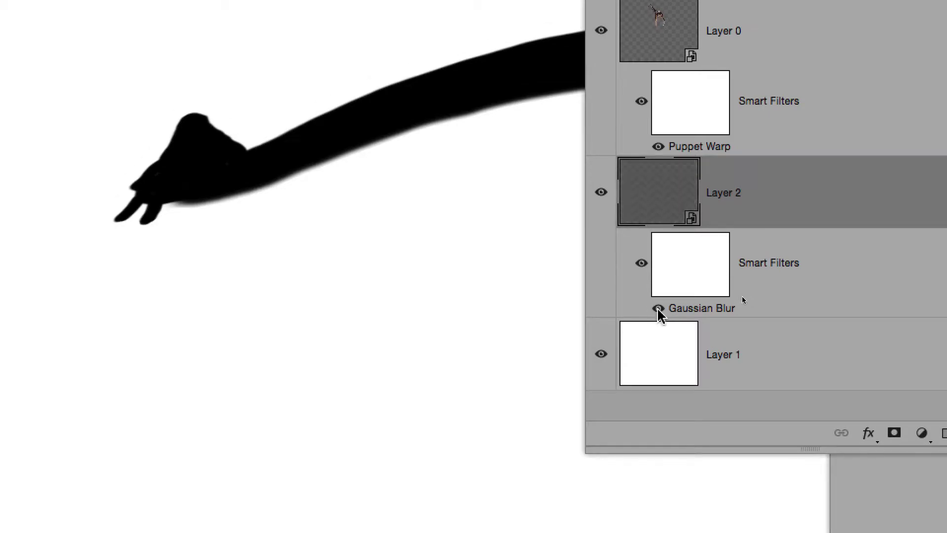
click(659, 308)
click(659, 309)
click(659, 308)
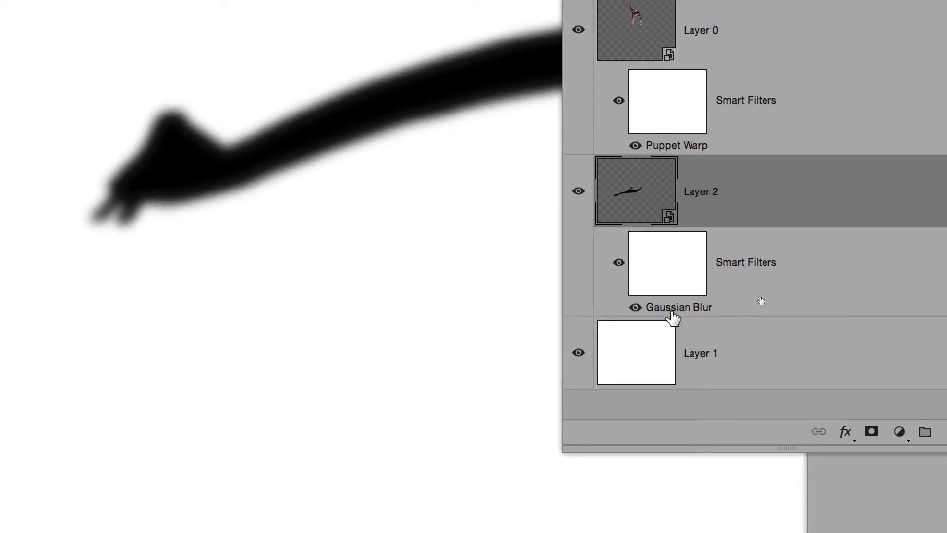
Step: Reopen the shadow's Gaussian Blur smart filter and set its radius to 12 pixels
double_click(674, 308)
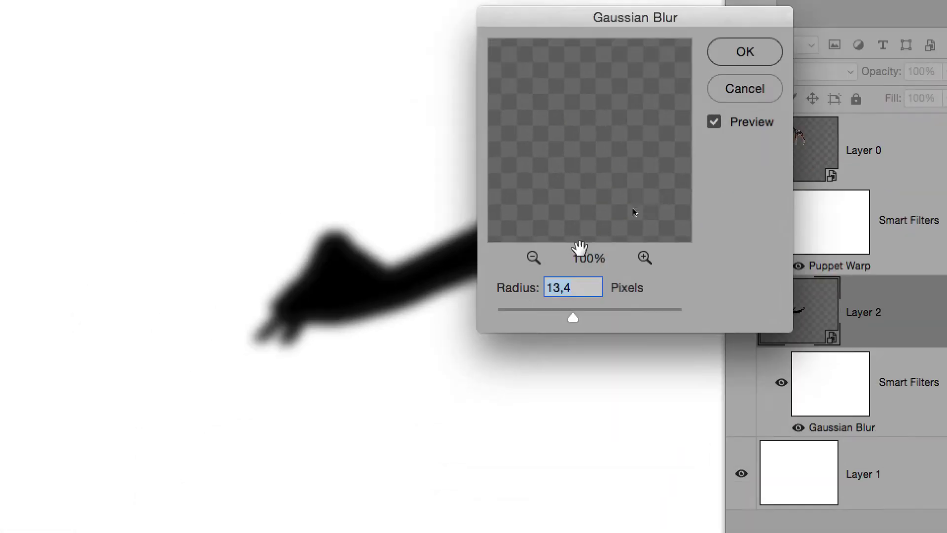
drag(488, 466, 469, 467)
mouse_move(571, 277)
mouse_down()
mouse_move(603, 276)
mouse_move(576, 271)
mouse_up()
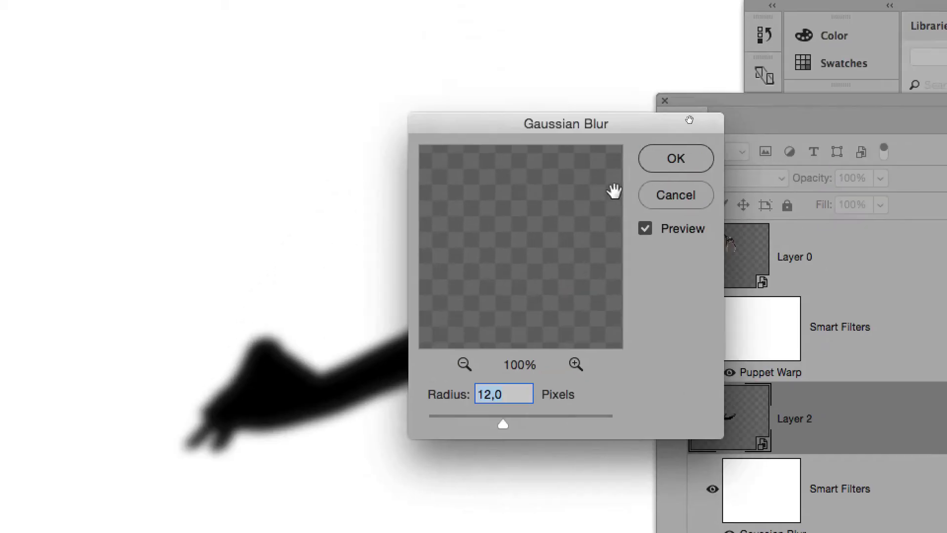
click(733, 21)
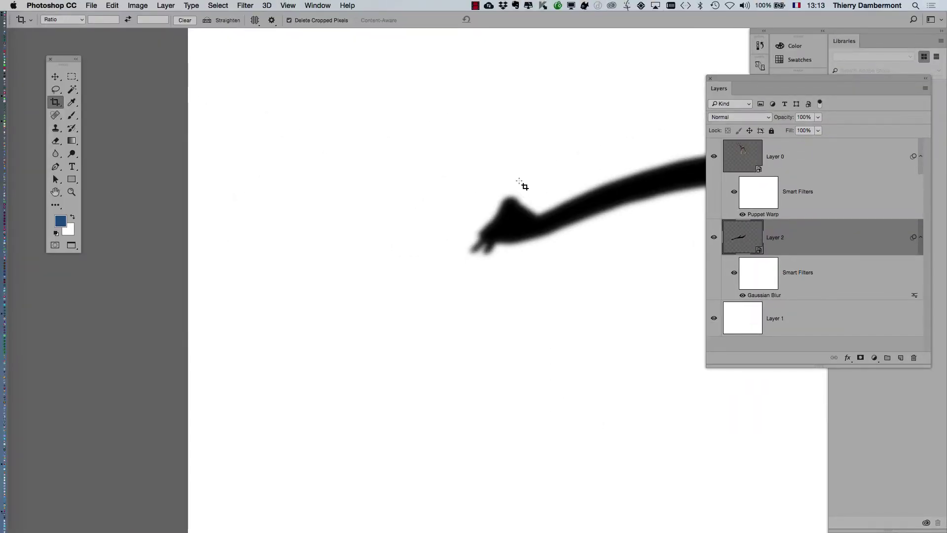
Step: Edit the shadow's Gaussian Blur smart filter again and set its radius to 14 pixels
scroll(525, 187, down, 5)
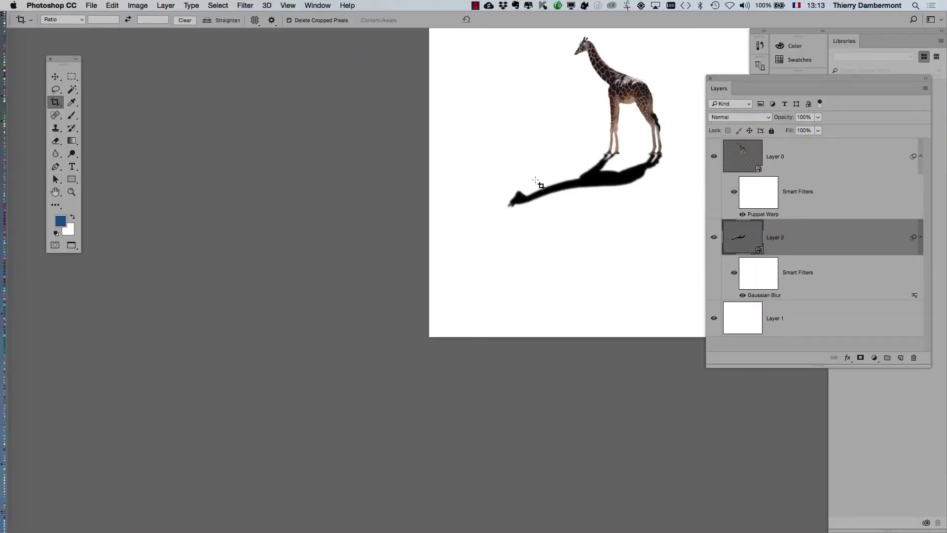
scroll(542, 185, up, 4)
drag(459, 211, 190, 328)
drag(291, 298, 313, 344)
double_click(777, 296)
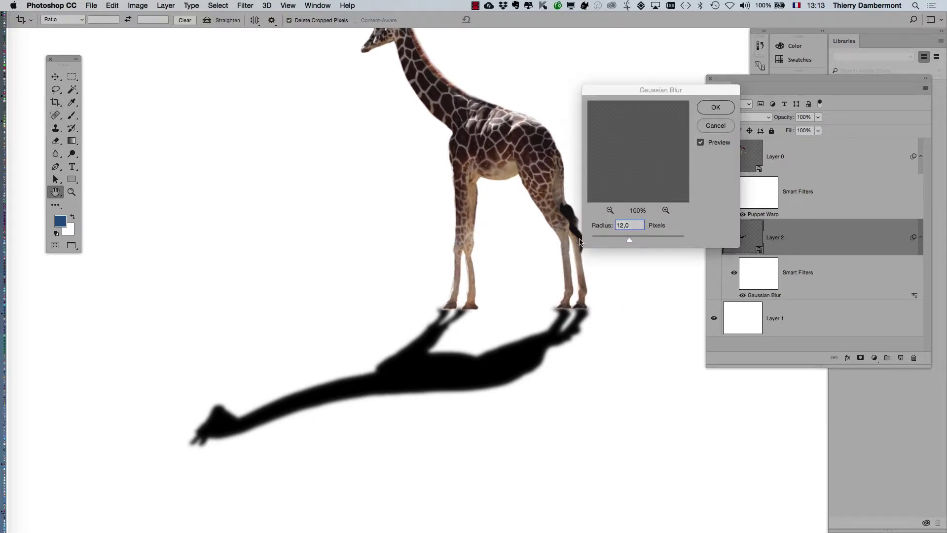
text(1)
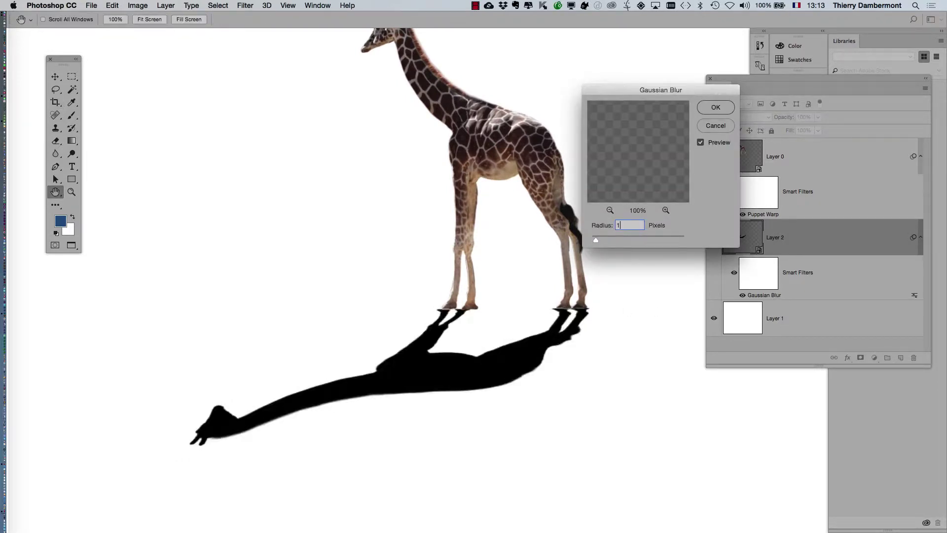
text(4)
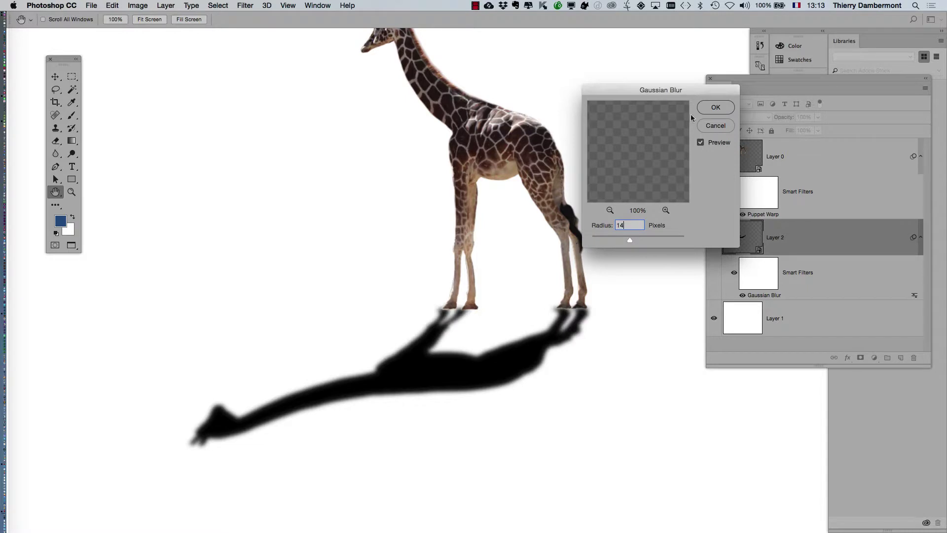
click(715, 108)
Step: Select the Smart Filters mask of Layer 2 and activate the Gradient tool
key(c)
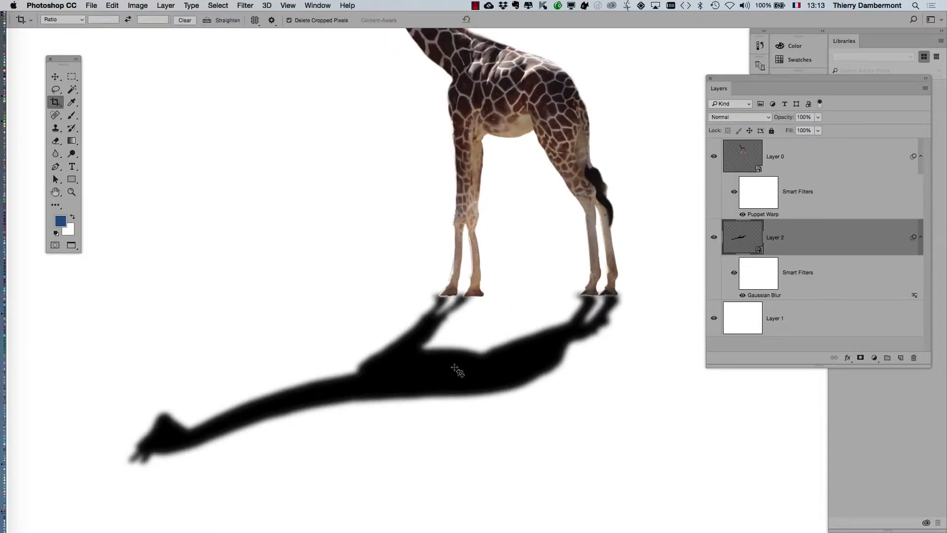
scroll(404, 354, up, 6)
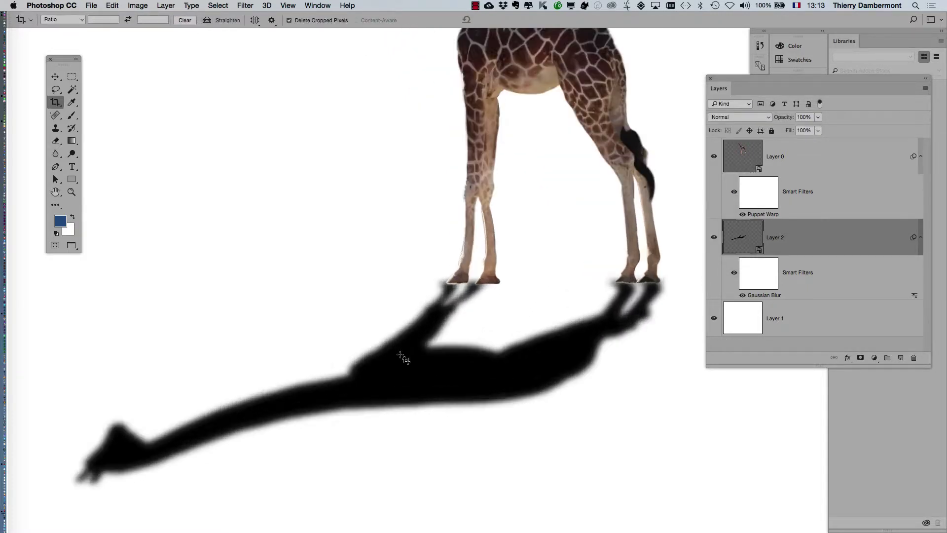
scroll(565, 313, down, 5)
scroll(565, 313, left, 3)
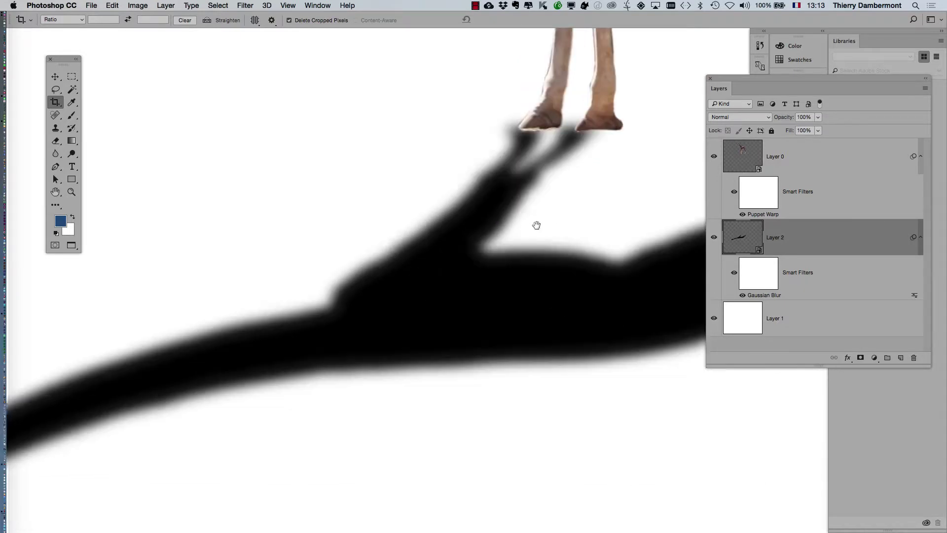
scroll(522, 257, down, 2)
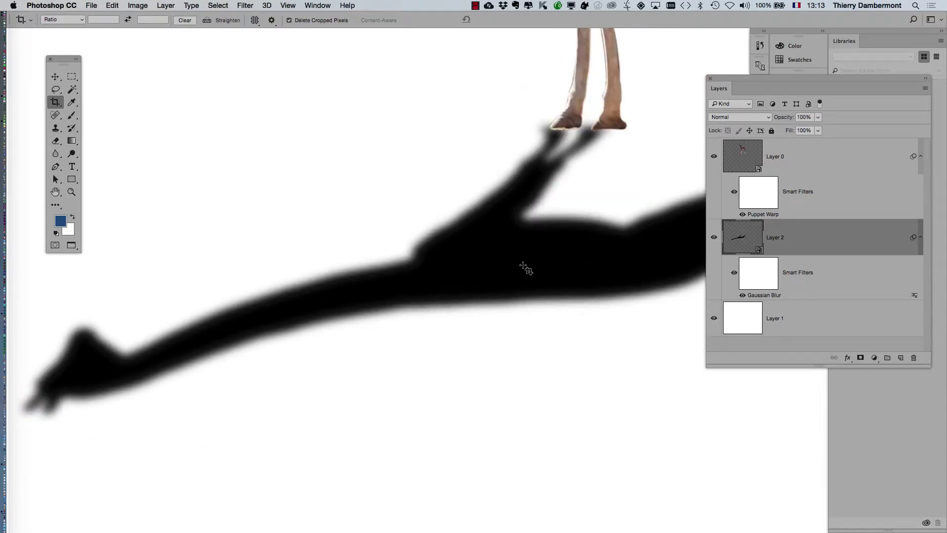
click(770, 285)
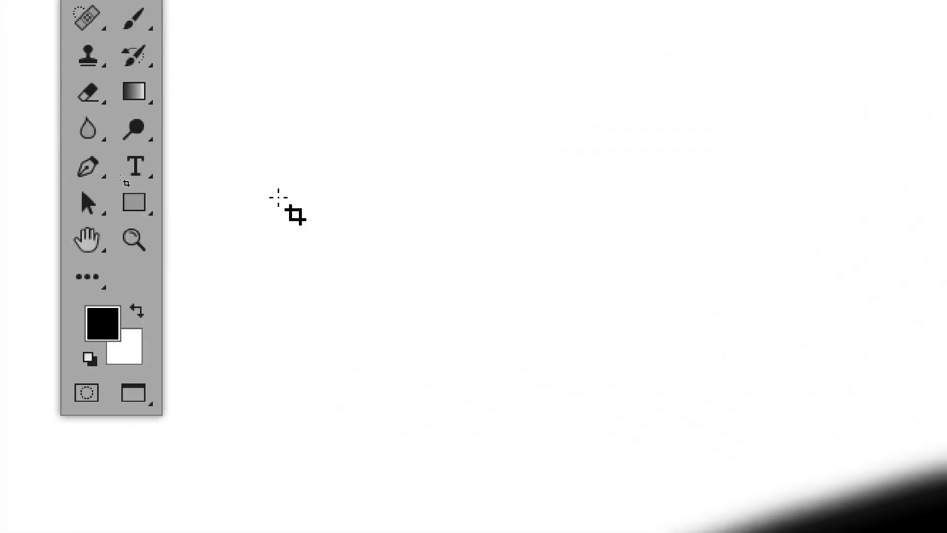
click(222, 170)
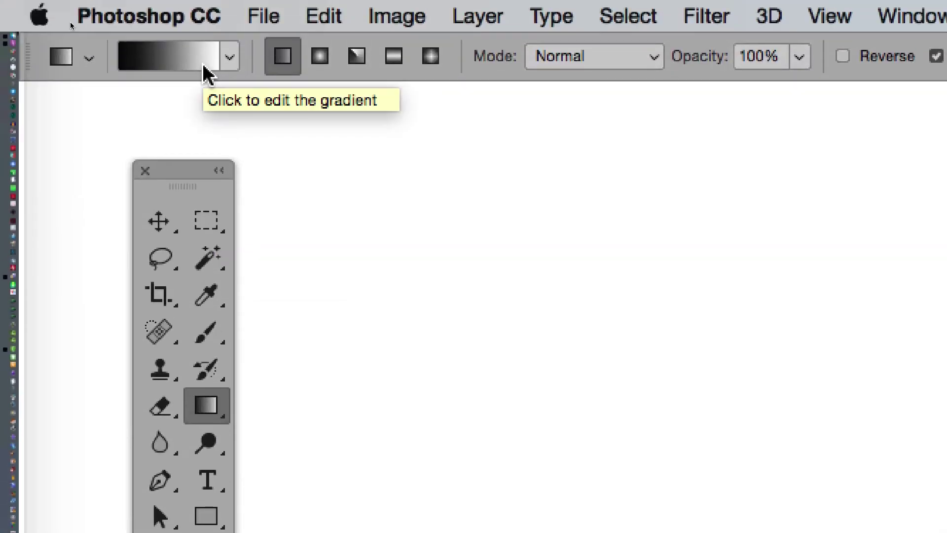
Step: Check the gradient presets to verify that the black-to-white gradient is selected
click(212, 63)
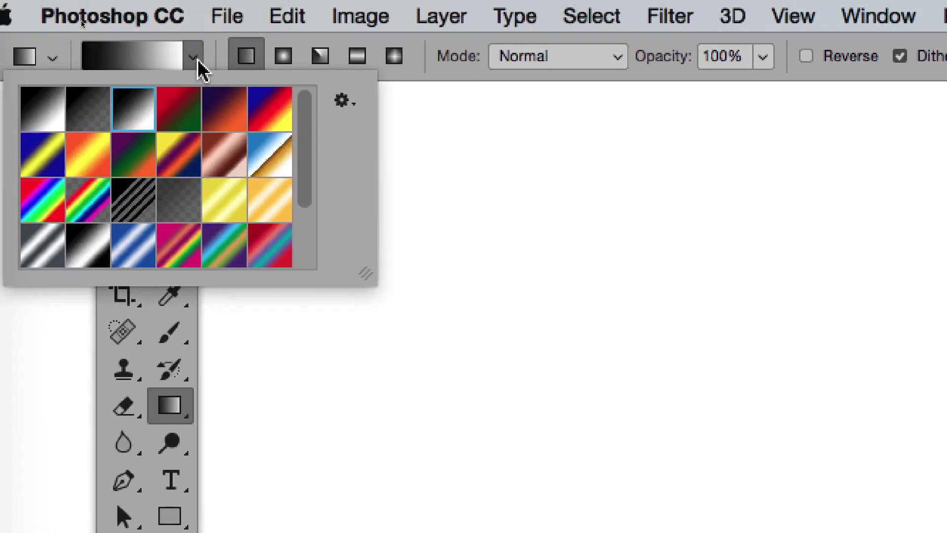
click(228, 17)
click(211, 54)
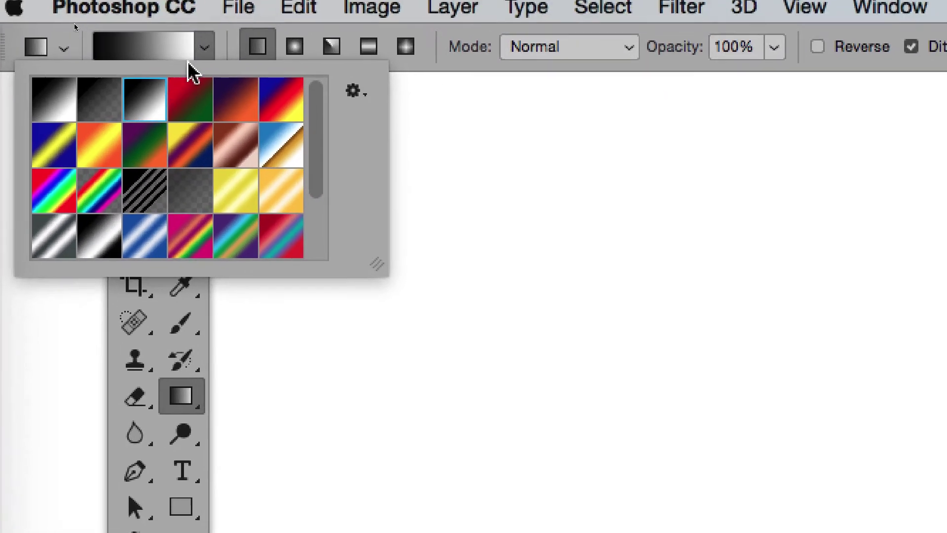
click(211, 55)
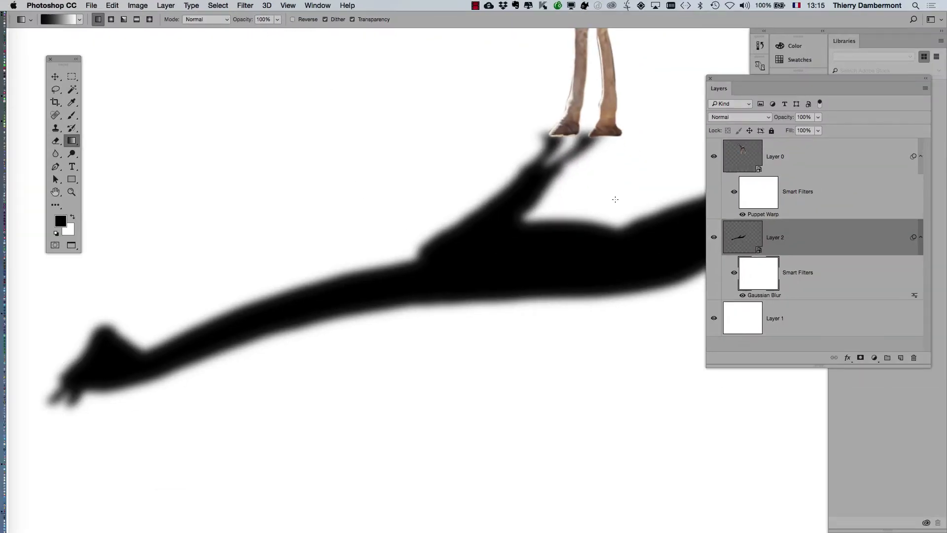
Step: Try different black-to-white gradients on the shadow's Smart Filters mask between the front hooves and the head, using undo to compare them
drag(603, 172, 194, 362)
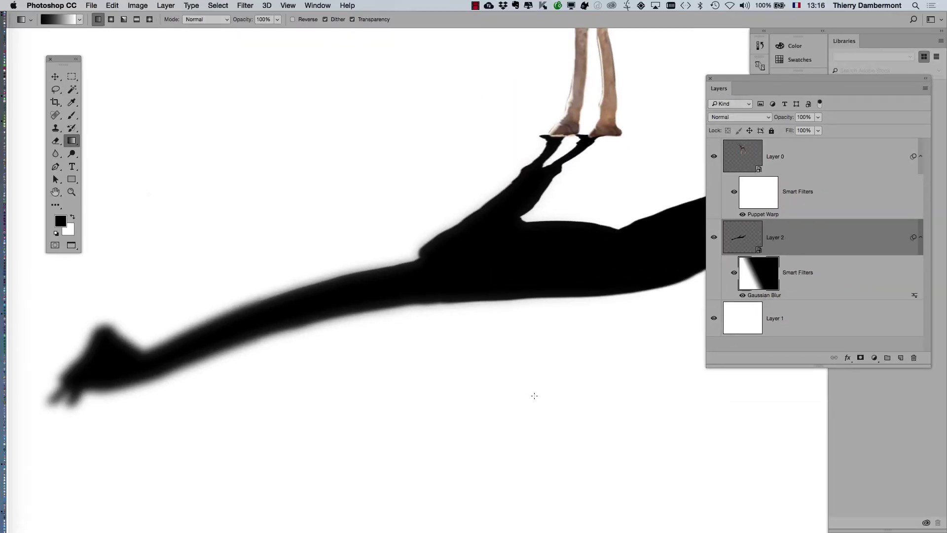
drag(237, 363, 242, 386)
key(super+z)
key(super+z)
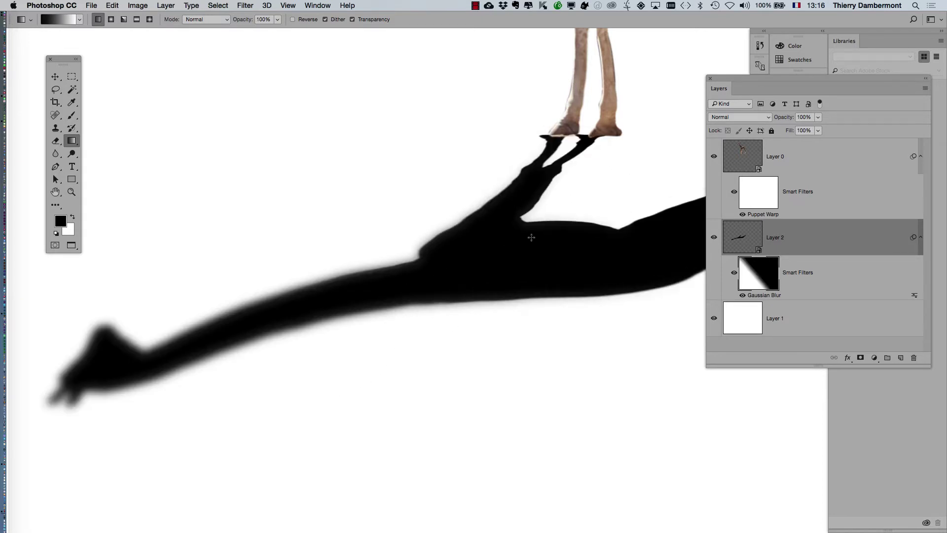
drag(254, 359, 520, 217)
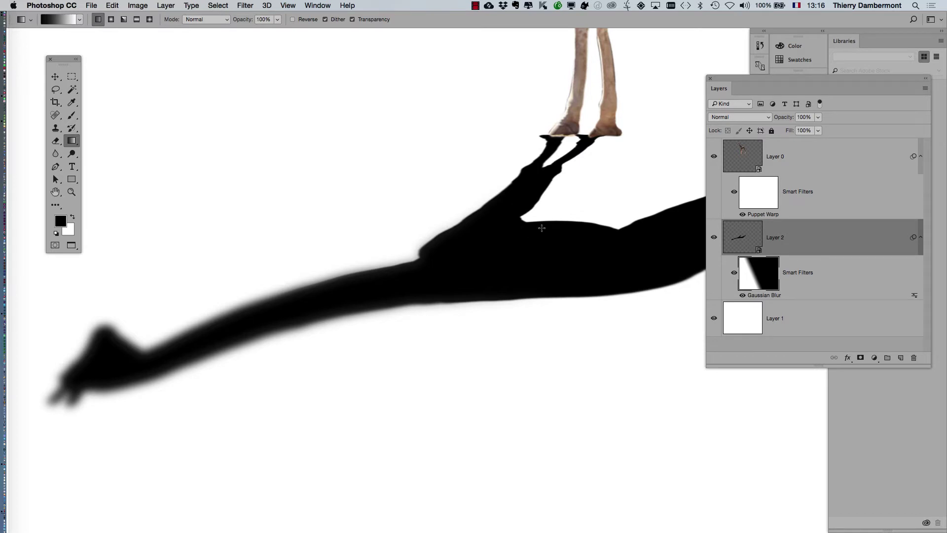
Step: Draw a diagonal black-to-white gradient on the Smart Filters mask from just below the front hooves to the base of the shadow's neck
drag(596, 172, 428, 321)
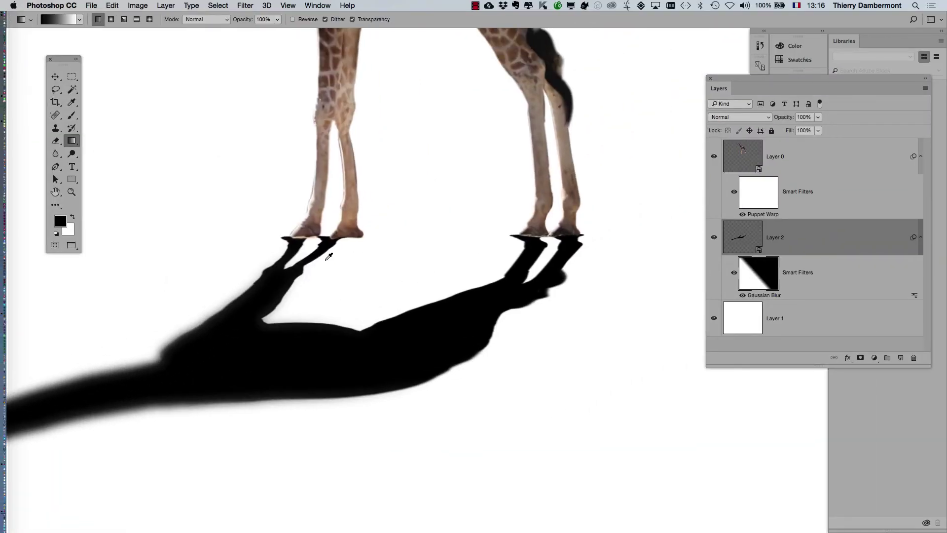
scroll(329, 256, up, 2)
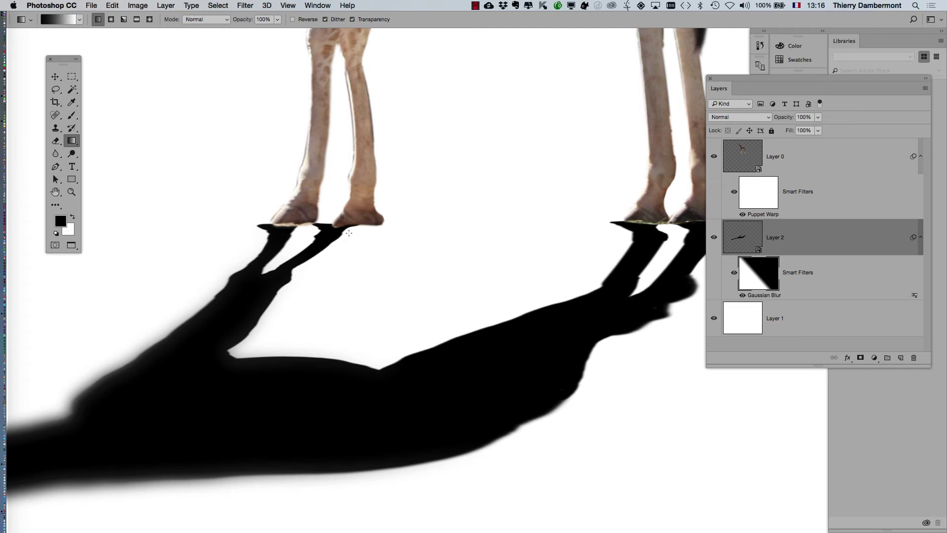
scroll(344, 234, down, 5)
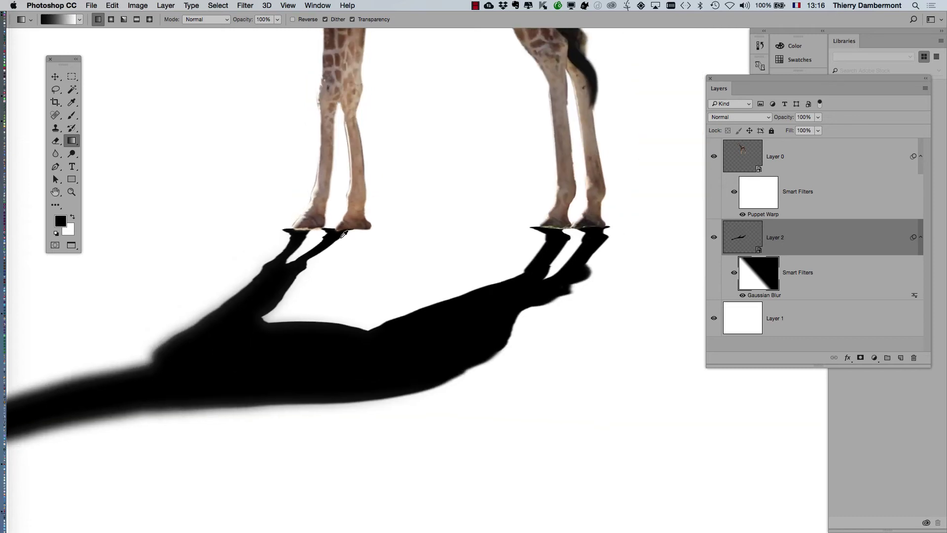
drag(317, 268, 435, 246)
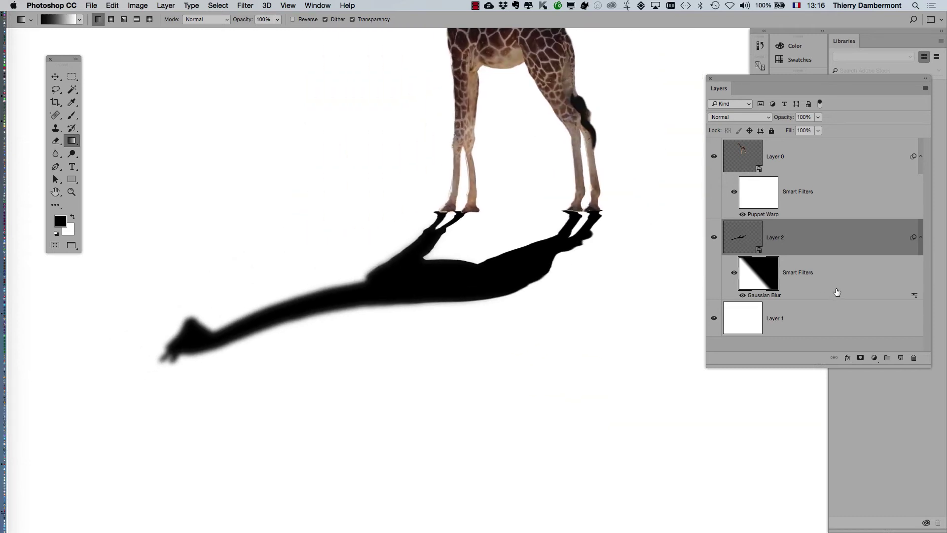
drag(727, 91, 654, 83)
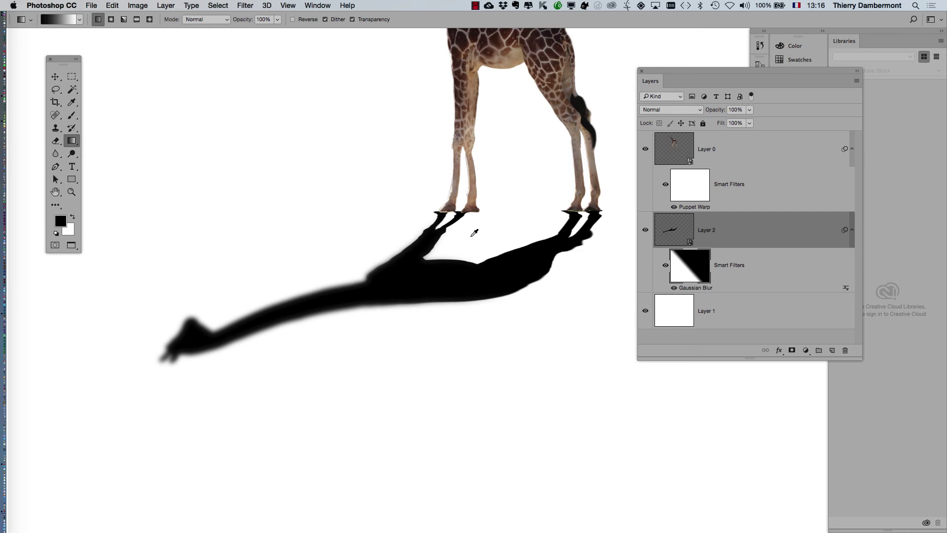
scroll(476, 235, up, 3)
scroll(481, 242, down, 2)
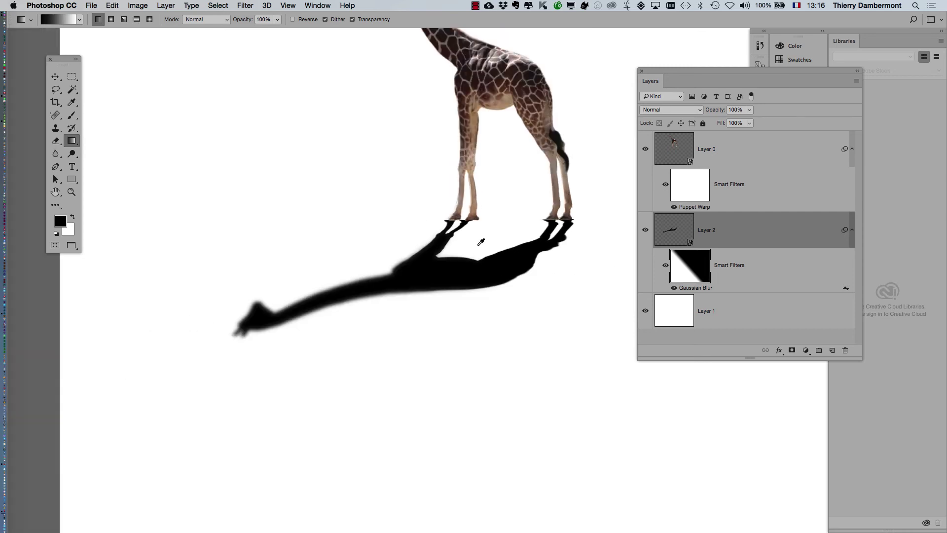